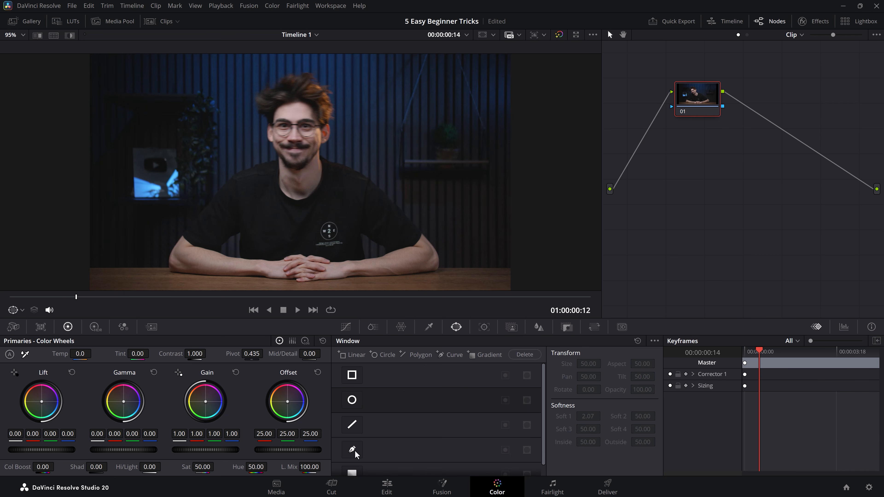
Draw a closed freeform Curve window around the man's face, from the chin up along the hairline and back
{"action": "left_click", "coordinate": [353, 450]}
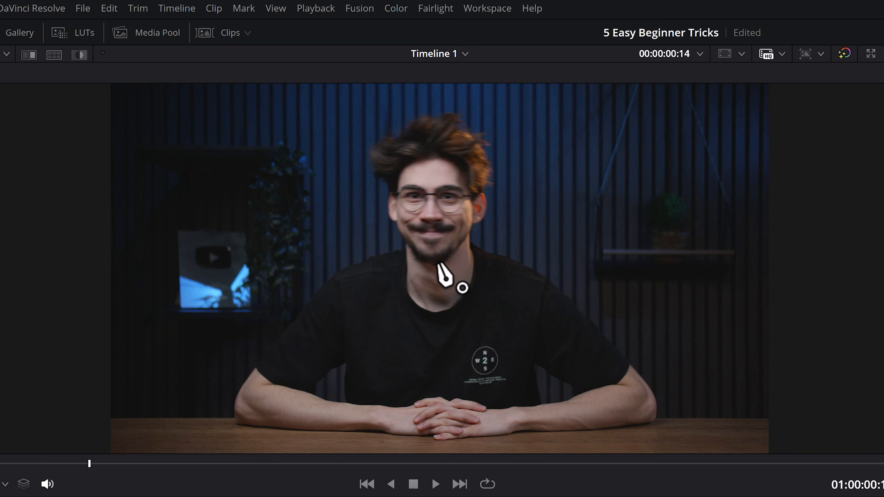
{"action": "left_click", "coordinate": [438, 263]}
{"action": "left_click", "coordinate": [424, 263]}
{"action": "left_click", "coordinate": [414, 255]}
{"action": "left_click", "coordinate": [405, 242]}
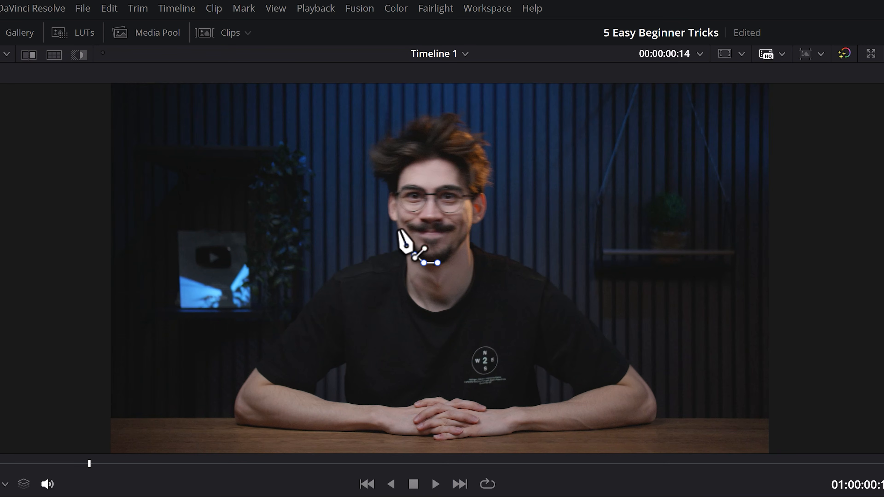
{"action": "left_click", "coordinate": [399, 226]}
{"action": "left_click", "coordinate": [397, 208]}
{"action": "left_click", "coordinate": [398, 188]}
{"action": "left_click", "coordinate": [399, 174]}
{"action": "left_click", "coordinate": [408, 164]}
{"action": "left_click", "coordinate": [438, 155]}
{"action": "left_click", "coordinate": [455, 159]}
{"action": "left_click", "coordinate": [461, 168]}
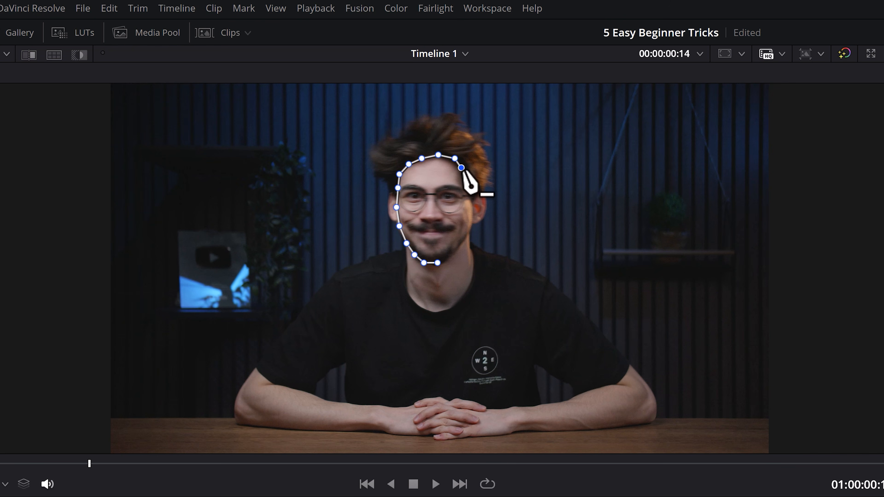
{"action": "left_click", "coordinate": [467, 182]}
{"action": "left_click", "coordinate": [472, 197]}
{"action": "left_click", "coordinate": [472, 210]}
{"action": "left_click", "coordinate": [469, 228]}
{"action": "left_click", "coordinate": [461, 243]}
{"action": "left_click", "coordinate": [449, 257]}
{"action": "left_click", "coordinate": [438, 263]}
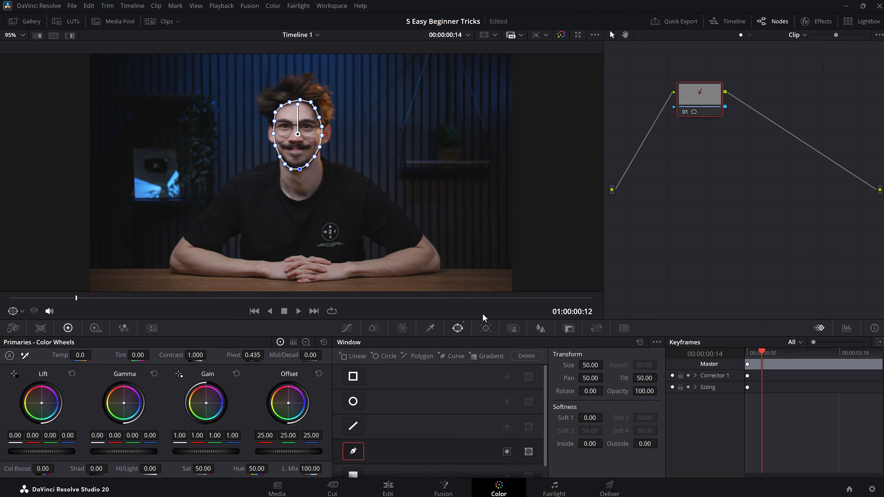
Track the face window in both directions through the clip and blur its area with a radius of 2.24
{"action": "left_click", "coordinate": [484, 327]}
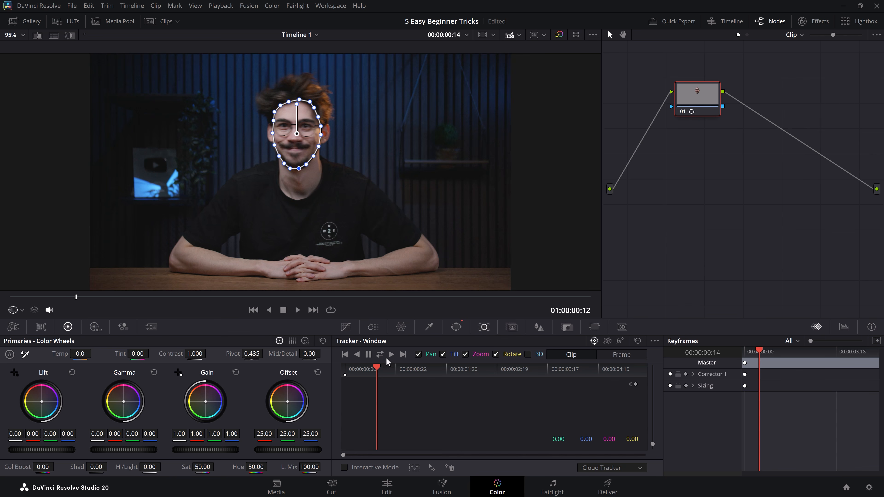
{"action": "left_click", "coordinate": [380, 354]}
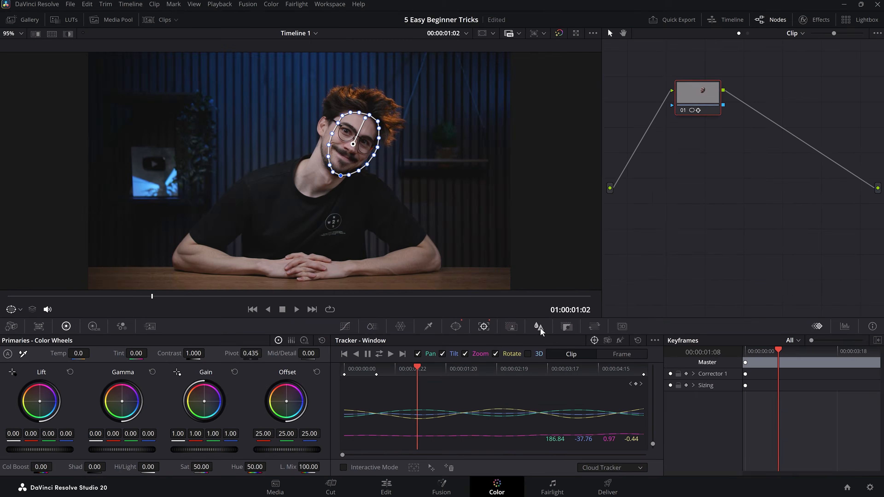
{"action": "left_click", "coordinate": [514, 237]}
{"action": "left_click_drag", "start_coordinate": [404, 405], "coordinate": [403, 372]}
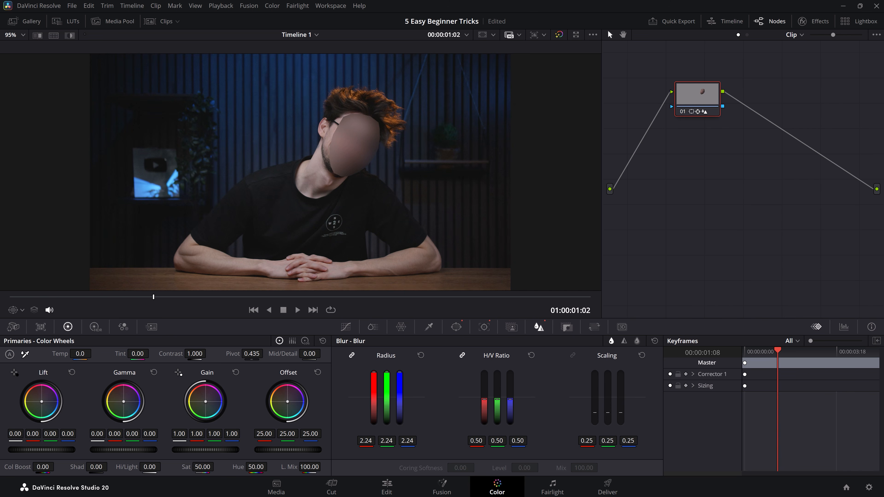
{"action": "mouse_move", "coordinate": [498, 400]}
{"action": "left_mouse_down"}
{"action": "mouse_move", "coordinate": [497, 423]}
{"action": "mouse_move", "coordinate": [497, 373]}
{"action": "mouse_move", "coordinate": [498, 397]}
{"action": "left_mouse_up"}
Set the face window's outside softness to 7.50 and scrub through the clip to check the blur
{"action": "left_click", "coordinate": [456, 328]}
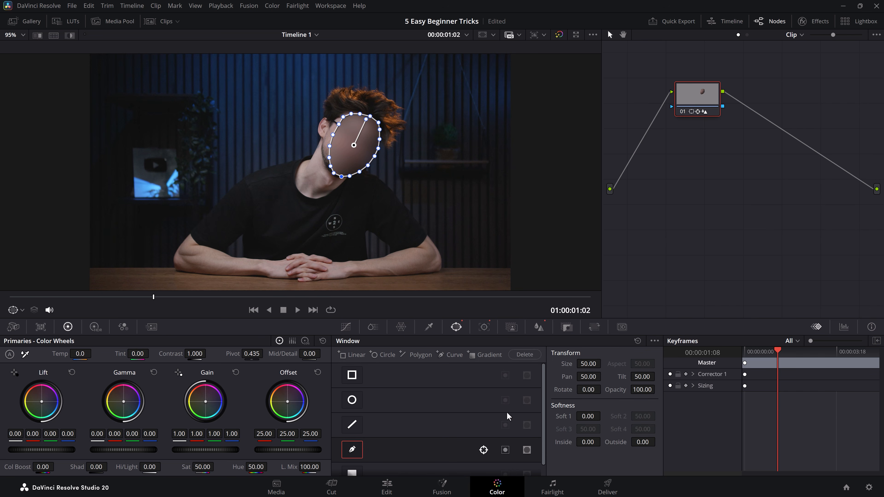
{"action": "left_click_drag", "start_coordinate": [643, 445], "coordinate": [668, 445]}
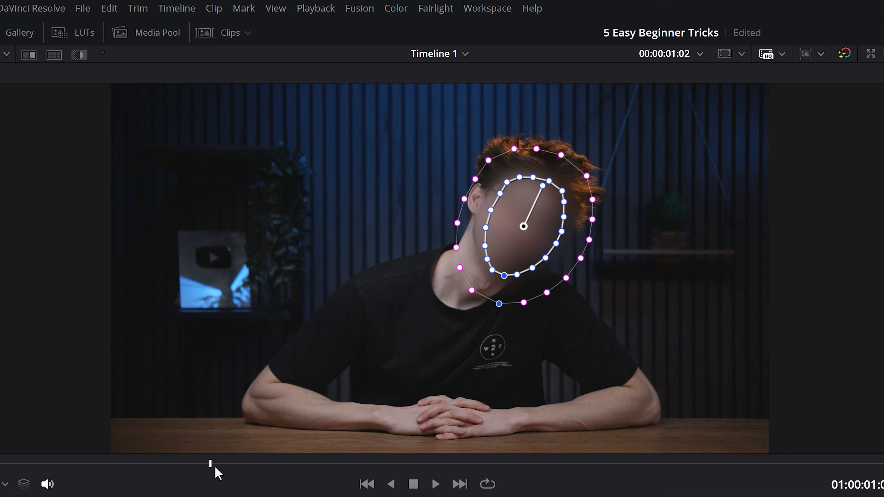
{"action": "left_click_drag", "start_coordinate": [153, 297], "coordinate": [32, 298]}
{"action": "left_click_drag", "start_coordinate": [19, 472], "coordinate": [638, 484]}
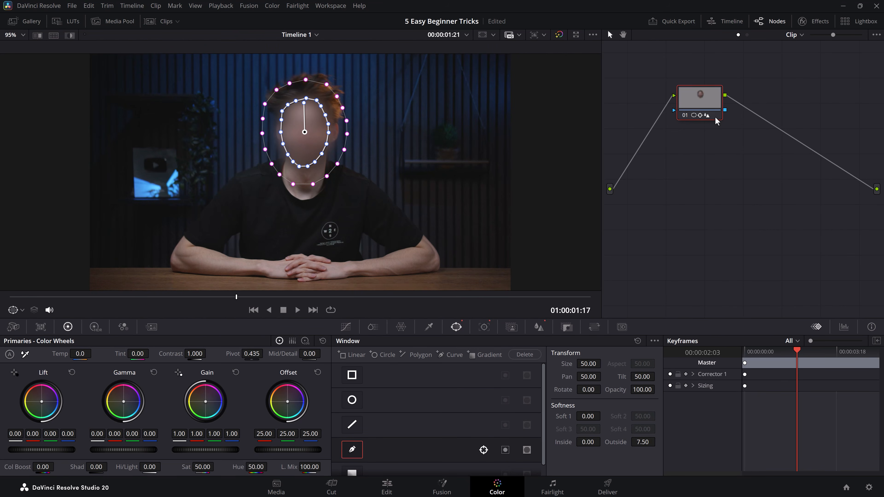
{"action": "mouse_move", "coordinate": [703, 101]}
{"action": "left_mouse_down"}
{"action": "mouse_move", "coordinate": [675, 93]}
{"action": "mouse_move", "coordinate": [694, 88]}
{"action": "mouse_move", "coordinate": [705, 91]}
{"action": "mouse_move", "coordinate": [677, 94]}
{"action": "mouse_move", "coordinate": [700, 98]}
{"action": "left_mouse_up"}
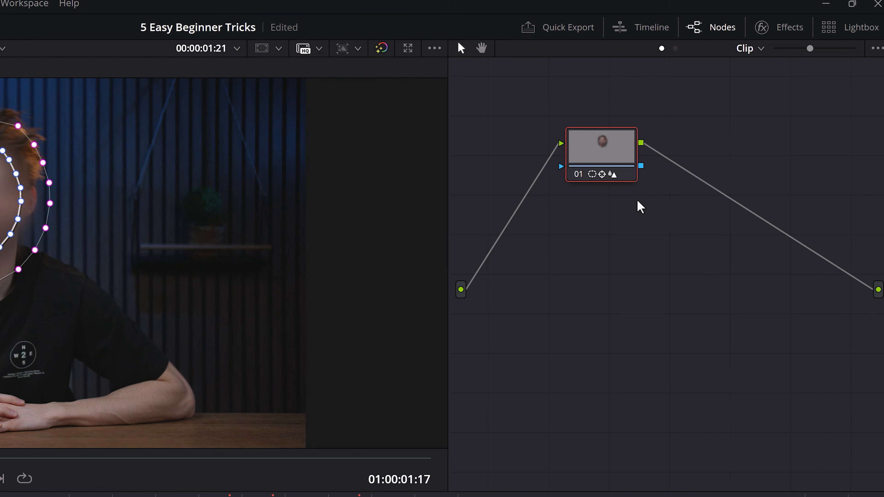
{"action": "mouse_move", "coordinate": [607, 155]}
{"action": "left_mouse_down"}
{"action": "mouse_move", "coordinate": [555, 165]}
{"action": "mouse_move", "coordinate": [590, 132]}
{"action": "mouse_move", "coordinate": [619, 162]}
{"action": "mouse_move", "coordinate": [596, 152]}
{"action": "left_mouse_up"}
{"action": "right_click", "coordinate": [596, 152]}
{"action": "left_click", "coordinate": [650, 155]}
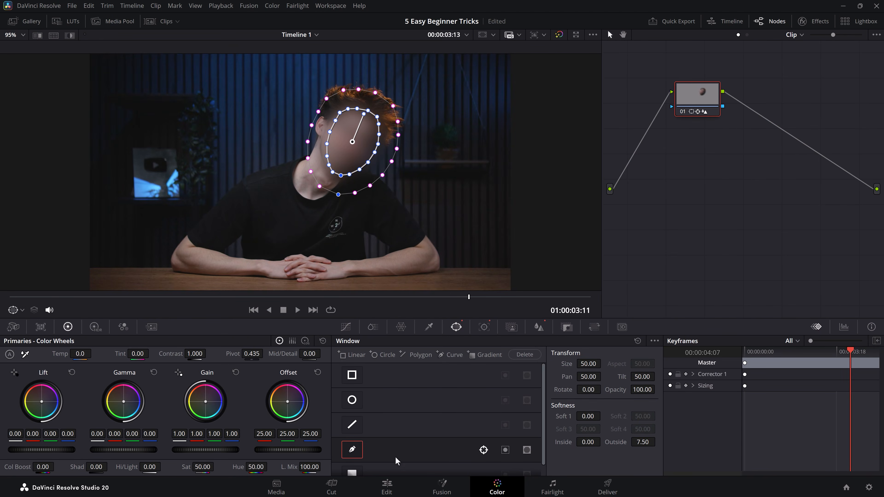
Switch to the Edit page and review the blurred face clip from its beginning
{"action": "left_click", "coordinate": [387, 486]}
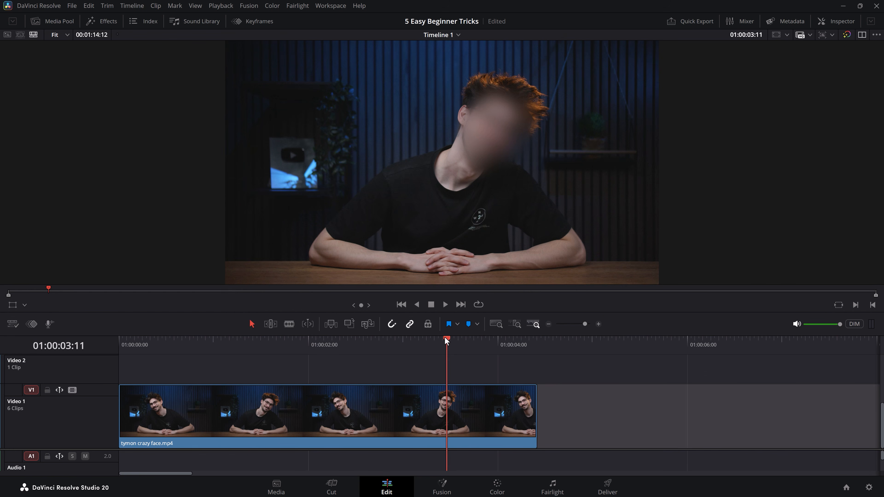
{"action": "left_click_drag", "start_coordinate": [445, 336], "coordinate": [110, 342]}
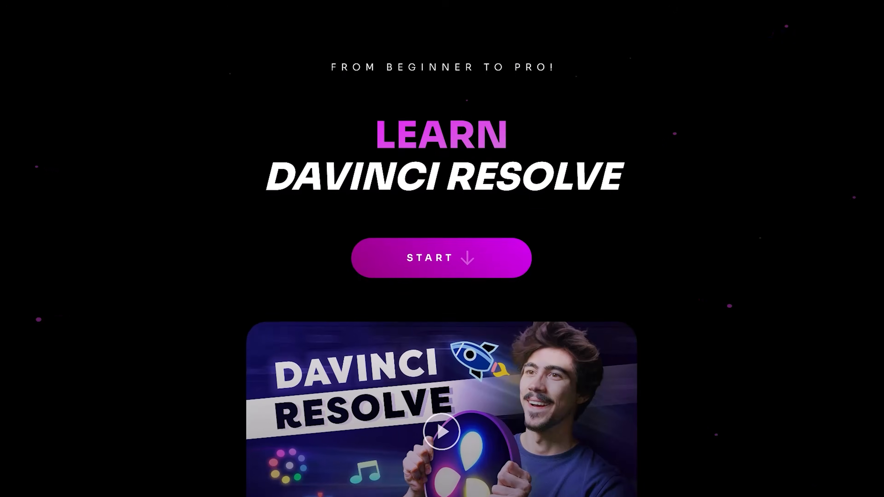
{"action": "scroll", "coordinate": [744, 325], "scroll_direction": "down", "scroll_amount": 5}
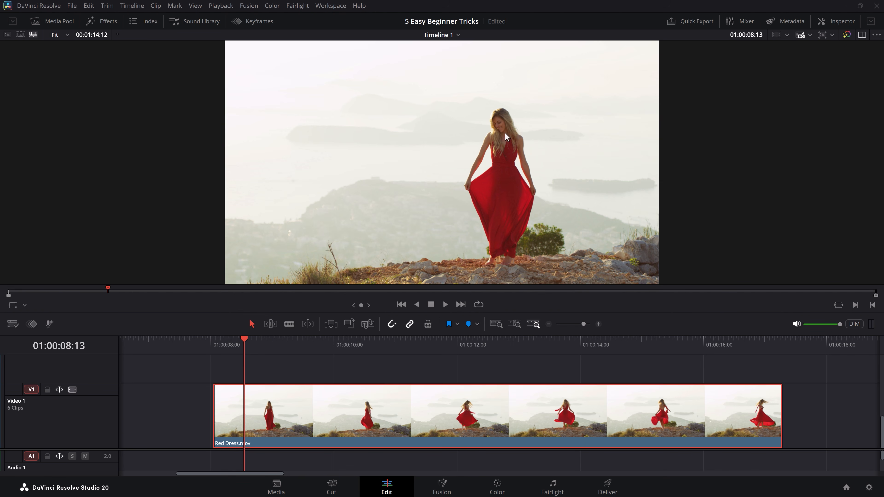
Bring up the Hue Vs Hue curve for the red dress clip on the Color page
{"action": "left_click", "coordinate": [498, 485]}
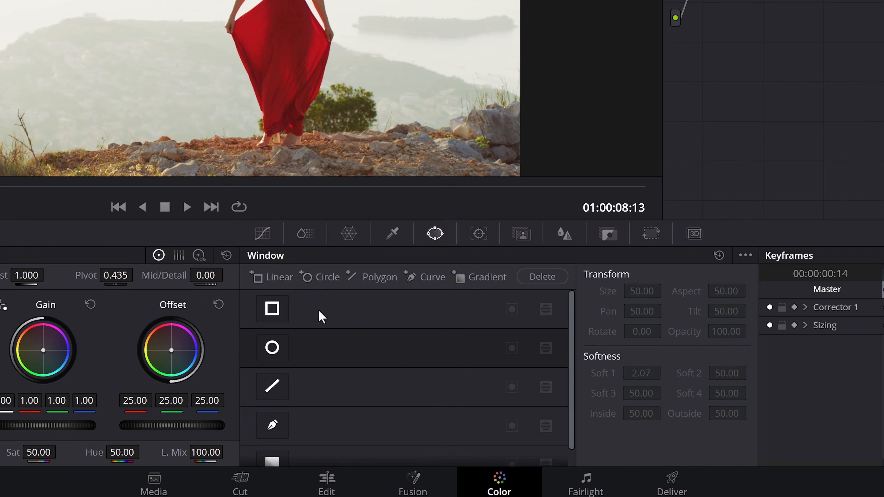
{"action": "left_click", "coordinate": [346, 328]}
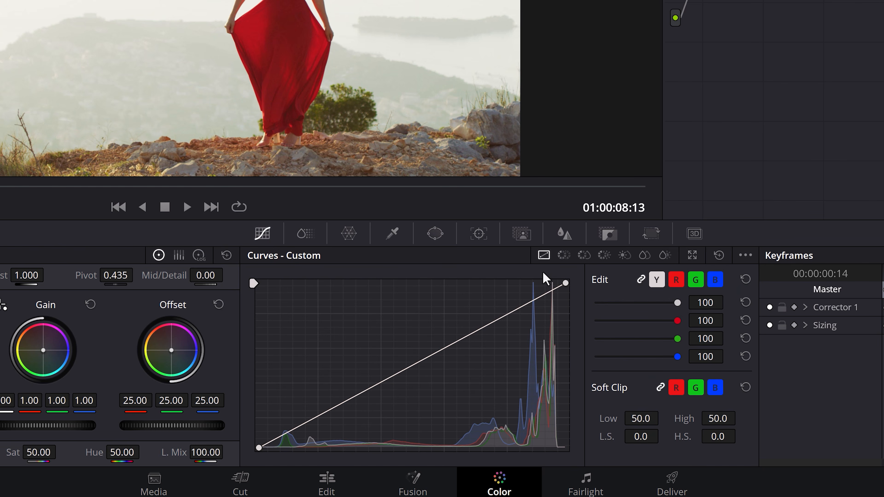
{"action": "left_click", "coordinate": [565, 257]}
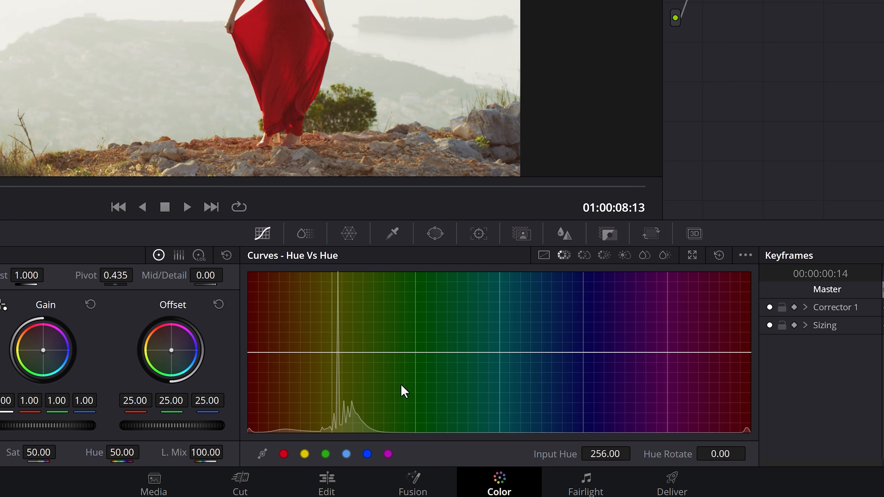
Try shifting a control point in the cyan range of the Hue Vs Hue curve, and remove it
{"action": "left_click", "coordinate": [492, 353]}
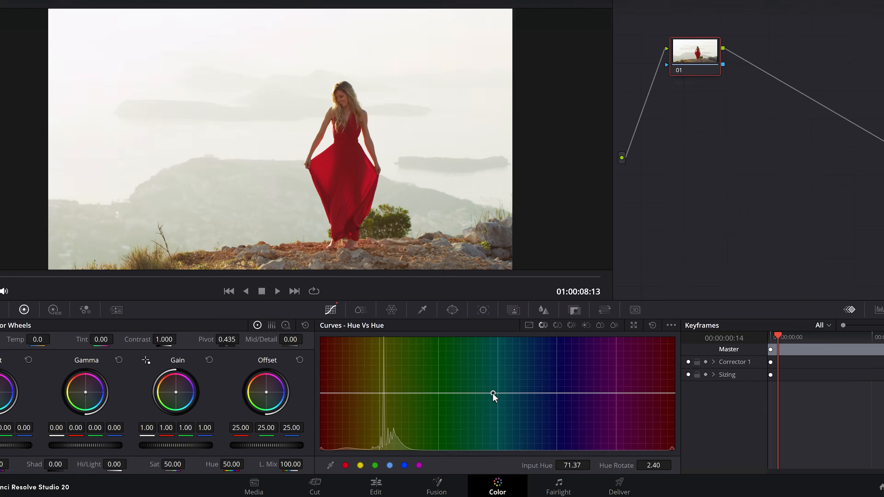
{"action": "left_click_drag", "start_coordinate": [492, 352], "coordinate": [496, 311]}
{"action": "left_click_drag", "start_coordinate": [496, 378], "coordinate": [488, 408]}
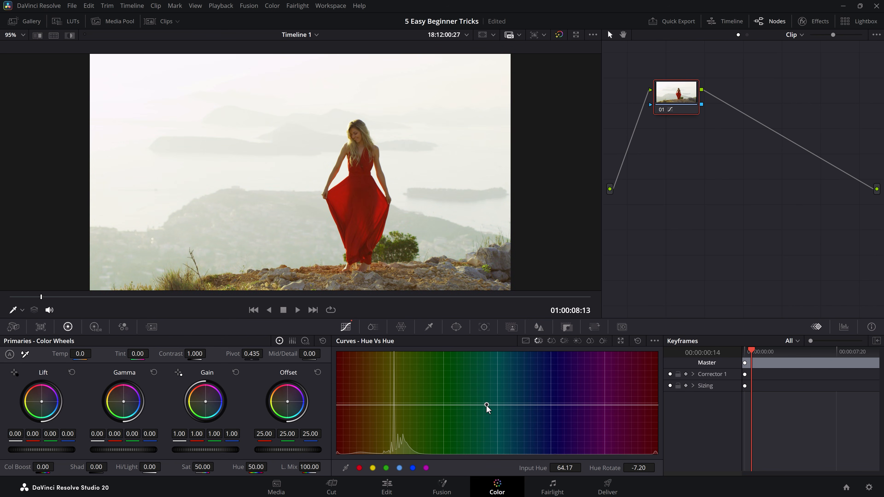
{"action": "right_click", "coordinate": [487, 406]}
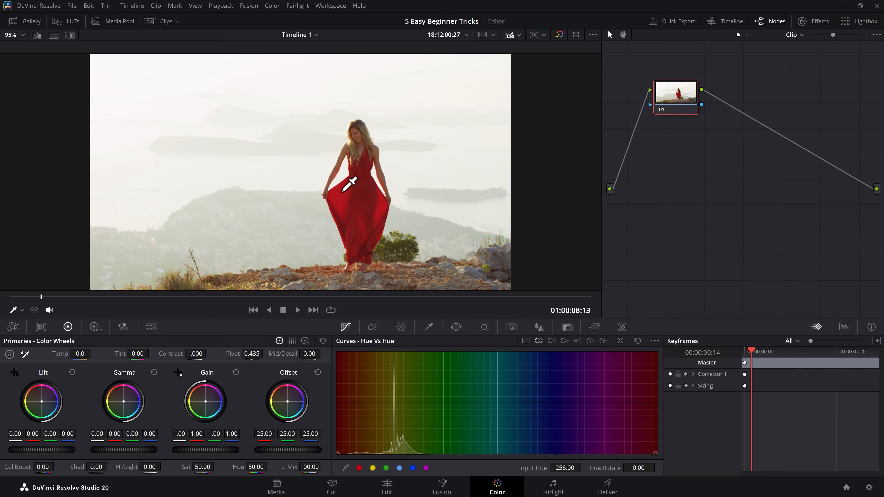
Sample the red dress and turn it magenta with a Hue Rotate of 39.20, widening the affected hue range, and play the result
{"action": "left_click", "coordinate": [344, 191]}
{"action": "mouse_move", "coordinate": [655, 406]}
{"action": "left_mouse_down"}
{"action": "mouse_move", "coordinate": [656, 455]}
{"action": "mouse_move", "coordinate": [656, 364]}
{"action": "mouse_move", "coordinate": [655, 415]}
{"action": "mouse_move", "coordinate": [655, 400]}
{"action": "left_mouse_up"}
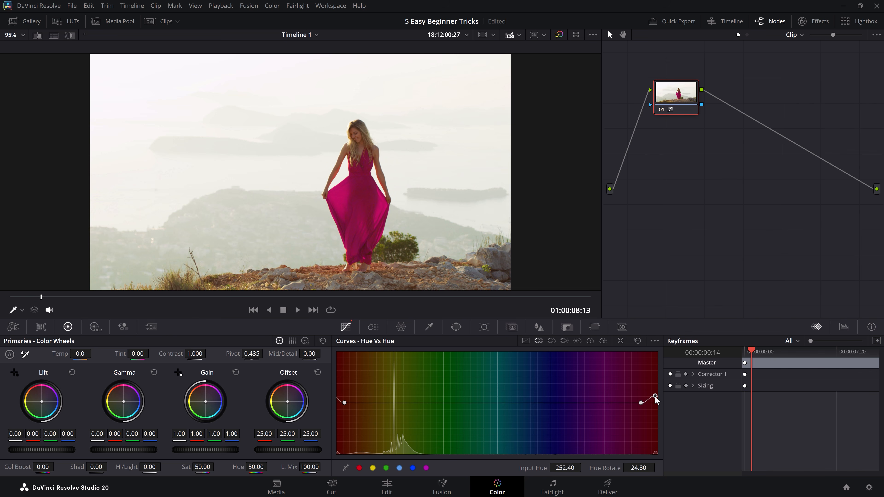
{"action": "left_click", "coordinate": [641, 404]}
{"action": "left_click_drag", "start_coordinate": [635, 405], "coordinate": [655, 391]}
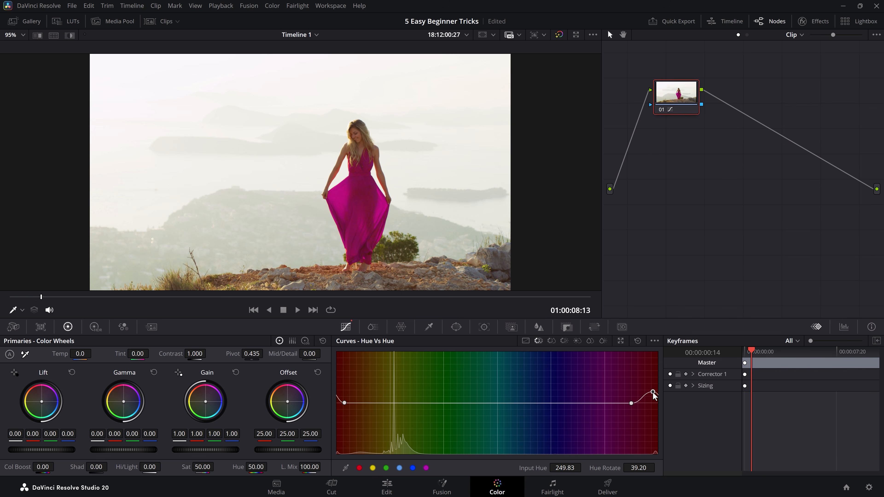
{"action": "key", "text": "space"}
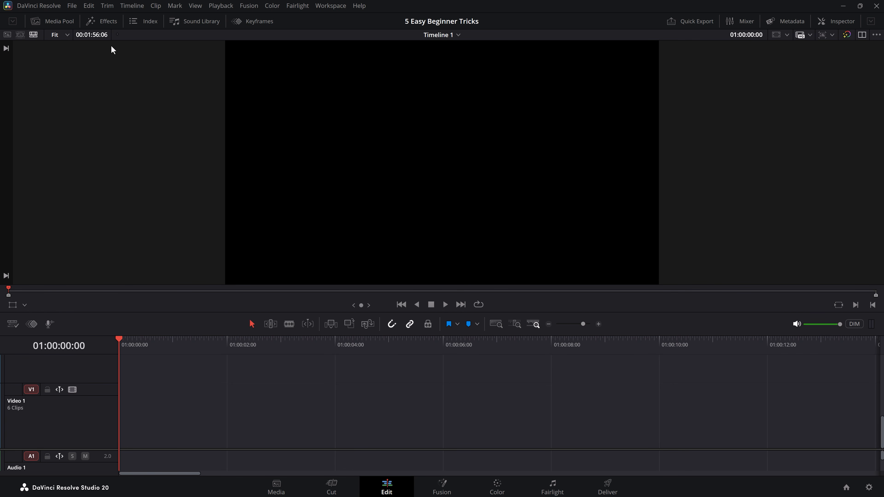
Place a Starfield generator at the start of Video 1 and extend it to just before the ten-second mark
{"action": "left_click", "coordinate": [109, 21]}
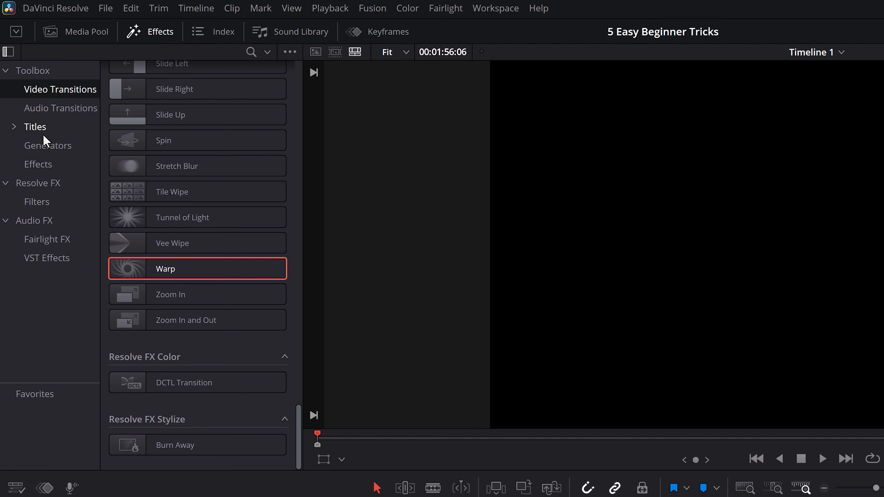
{"action": "left_click", "coordinate": [37, 150]}
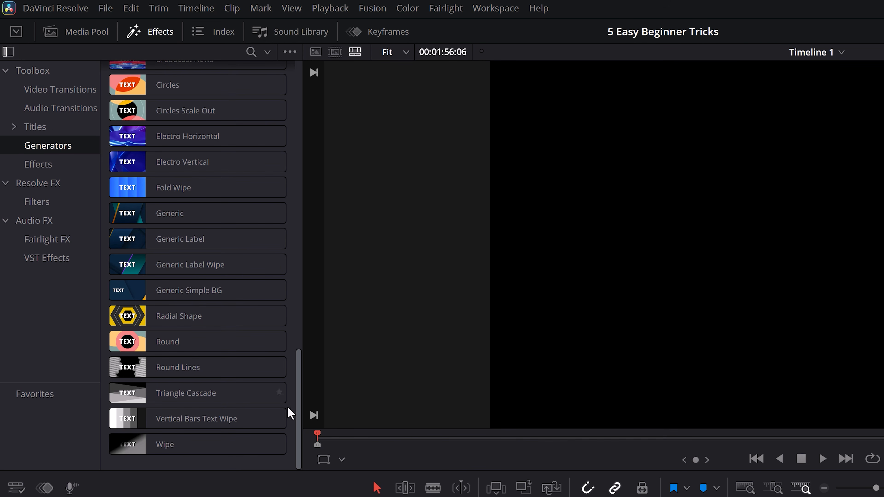
{"action": "left_click_drag", "start_coordinate": [299, 410], "coordinate": [301, 239]}
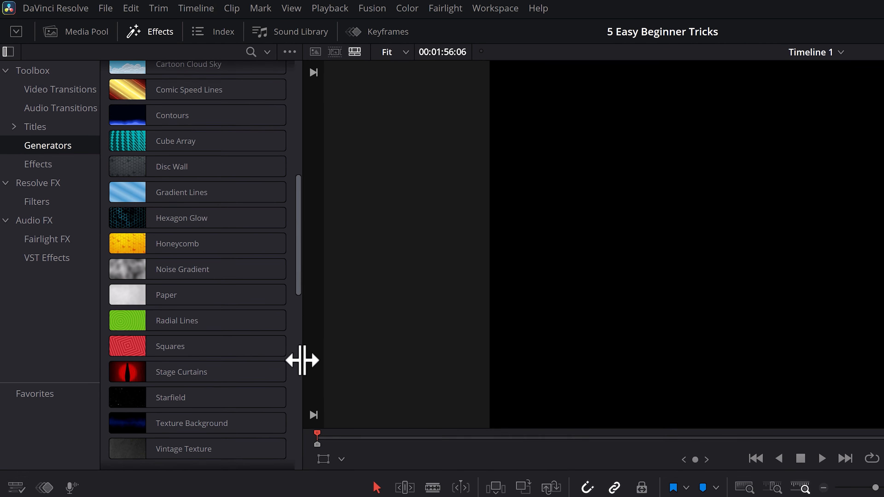
{"action": "mouse_move", "coordinate": [190, 398]}
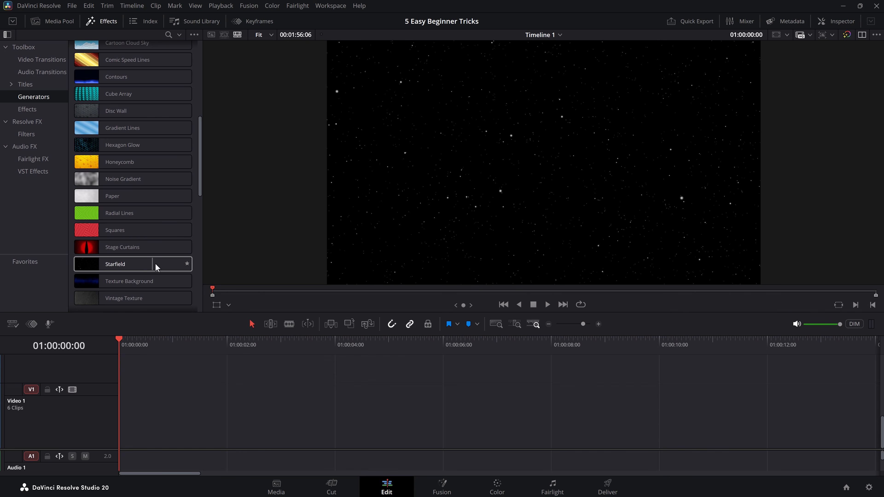
{"action": "left_click_drag", "start_coordinate": [145, 266], "coordinate": [125, 420]}
{"action": "left_click_drag", "start_coordinate": [389, 404], "coordinate": [650, 402]}
Reduce the Starfield clip's number of stars to 800 and raise its animation speed to 10.0
{"action": "left_click", "coordinate": [496, 405]}
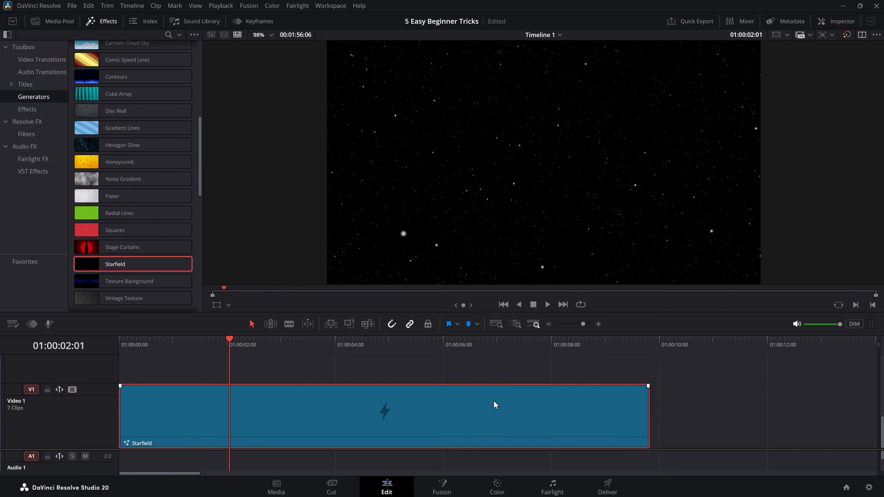
{"action": "left_click", "coordinate": [835, 23]}
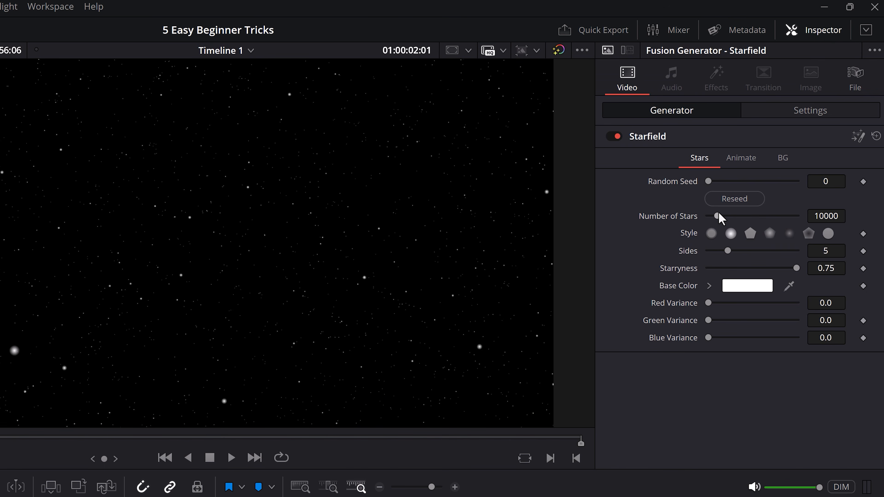
{"action": "left_click_drag", "start_coordinate": [718, 214], "coordinate": [709, 217]}
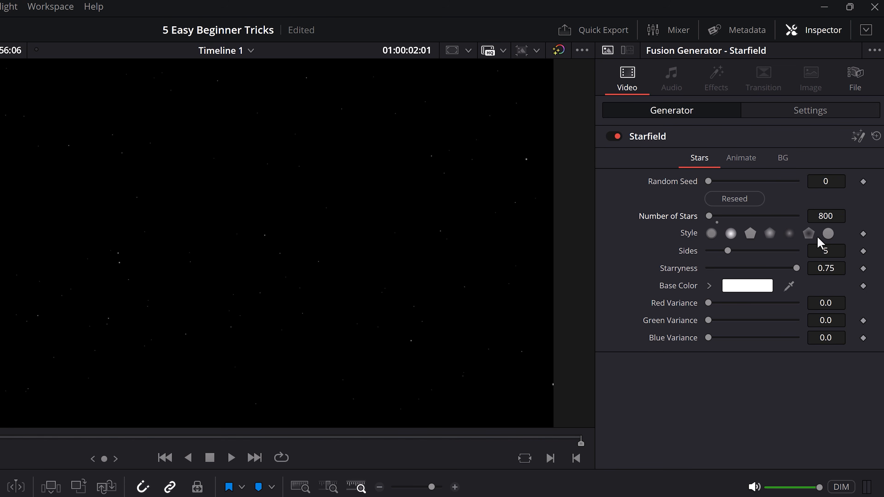
{"action": "left_click", "coordinate": [740, 161]}
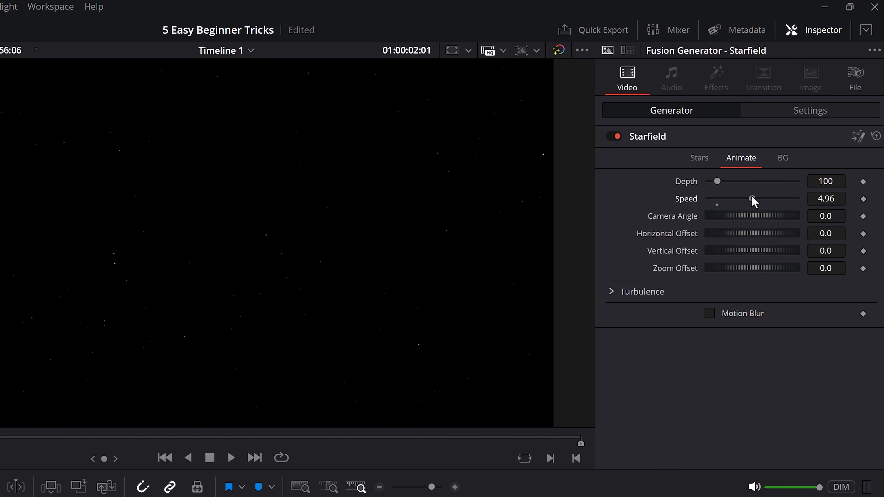
{"action": "left_click_drag", "start_coordinate": [791, 199], "coordinate": [801, 200]}
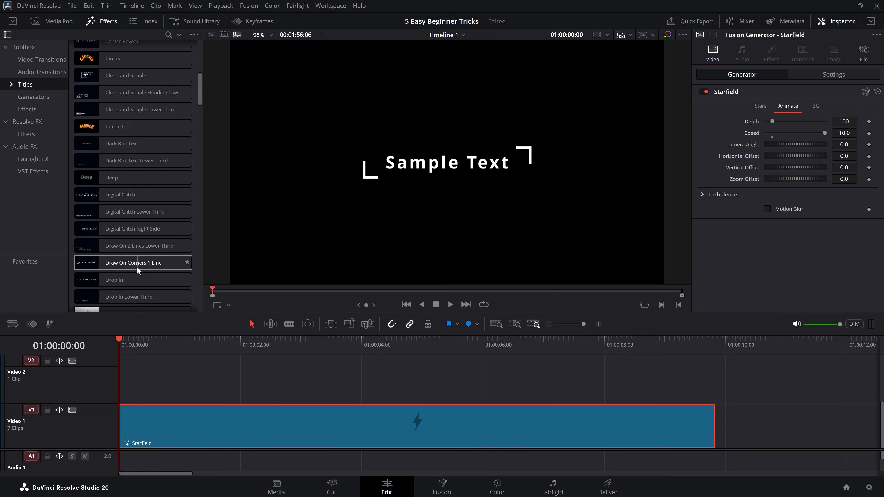
Place the Draw On Corners 1 Line title on Video 2 above the Starfield clip and extend it to the same length
{"action": "mouse_move", "coordinate": [134, 265]}
{"action": "left_mouse_down"}
{"action": "mouse_move", "coordinate": [171, 276]}
{"action": "mouse_move", "coordinate": [116, 362]}
{"action": "mouse_move", "coordinate": [120, 390]}
{"action": "left_mouse_up"}
{"action": "left_click_drag", "start_coordinate": [420, 371], "coordinate": [715, 370]}
Change the Draw On Corners 1 Line title's text to "Resolve Basics" and play the sequence from the start
{"action": "left_click", "coordinate": [395, 344]}
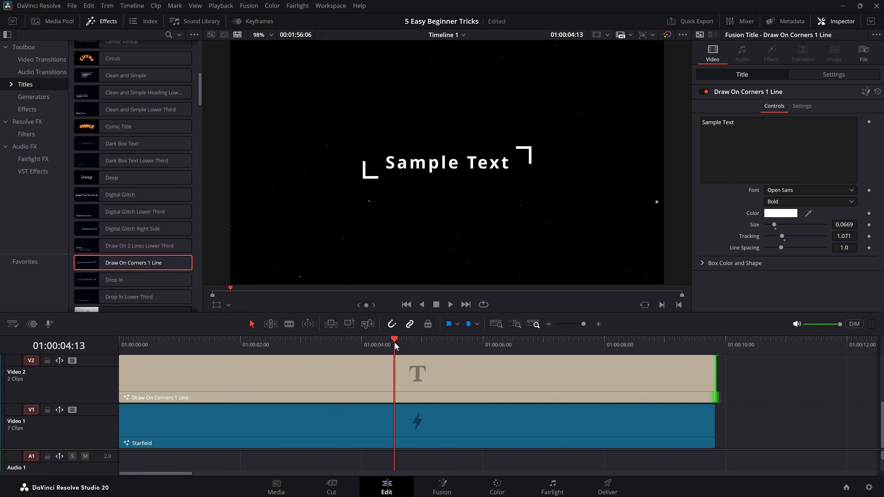
{"action": "left_click", "coordinate": [418, 374]}
{"action": "left_click", "coordinate": [752, 159]}
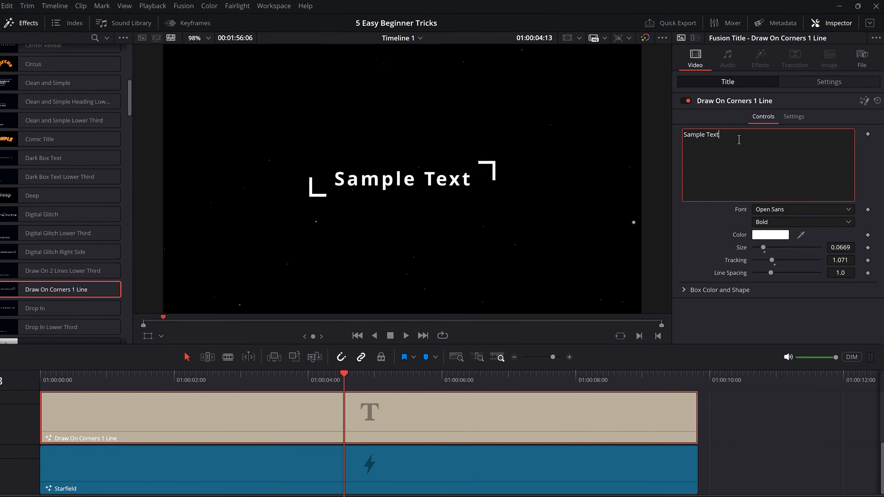
{"action": "key", "text": "ctrl+a"}
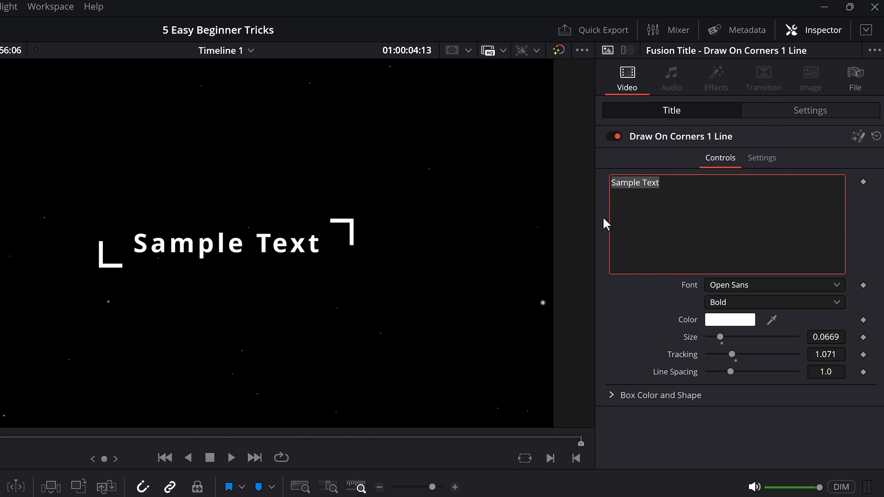
{"action": "type", "text": "Resolve Basics"}
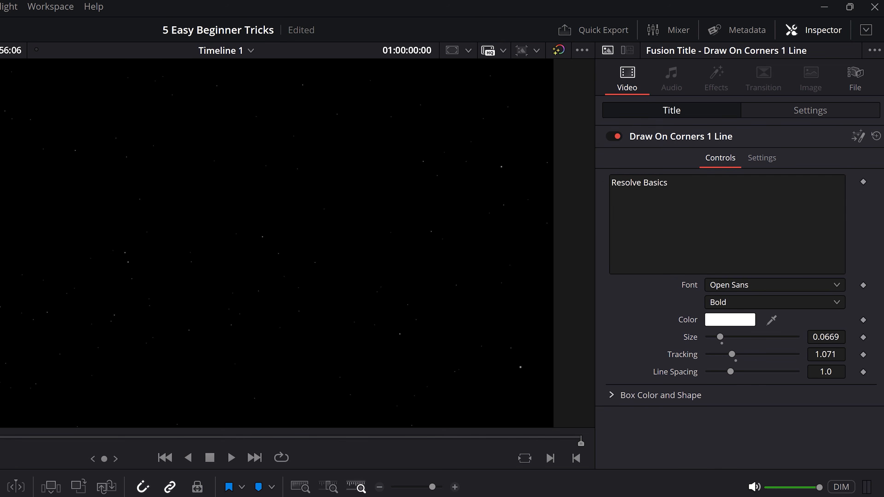
{"action": "key", "text": "space"}
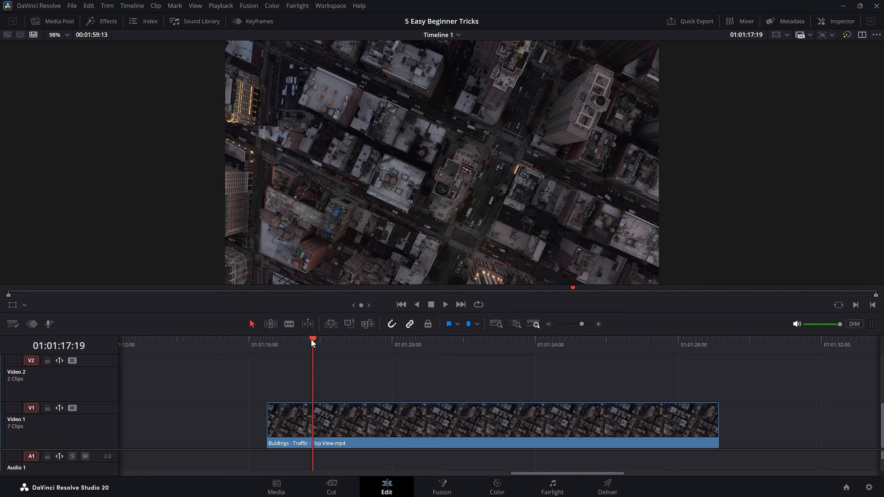
Show the Dynamic Zoom overlay on the Buldings - Traffic - Top View.mp4 clip, enable Dynamic Zoom, and swap its start and end frames
{"action": "left_click_drag", "start_coordinate": [313, 343], "coordinate": [389, 320]}
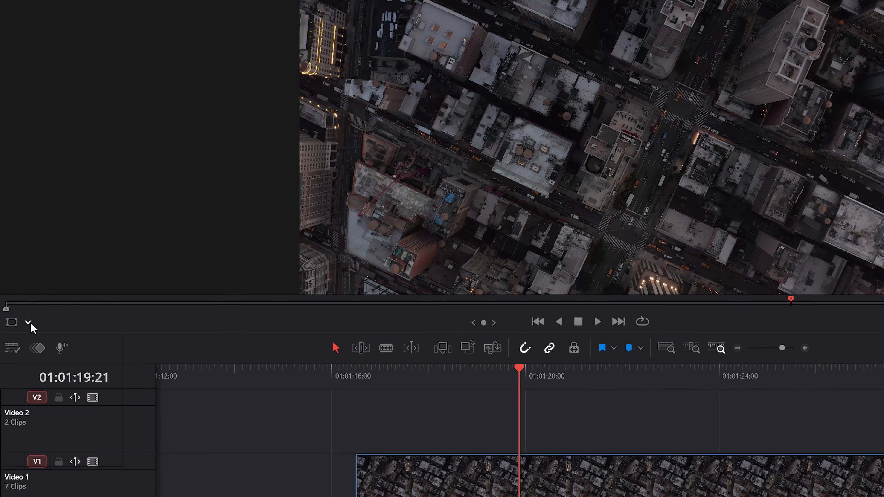
{"action": "left_click", "coordinate": [28, 323]}
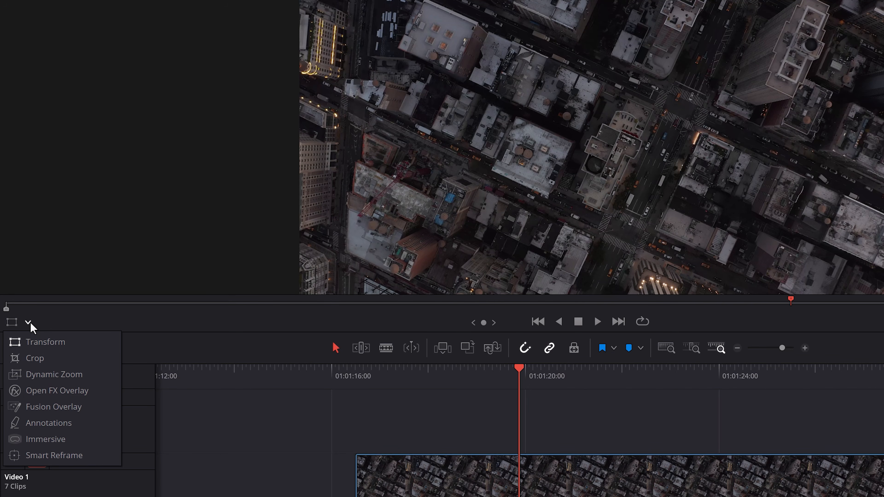
{"action": "left_click", "coordinate": [47, 374]}
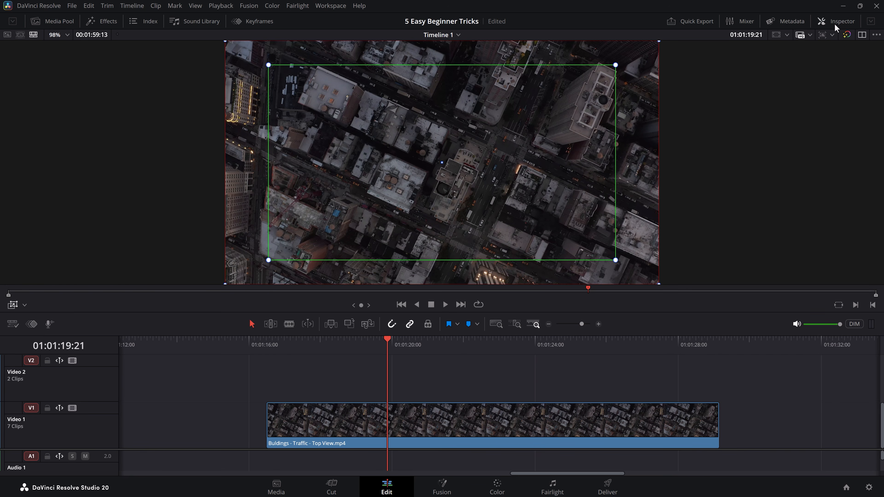
{"action": "left_click", "coordinate": [838, 21]}
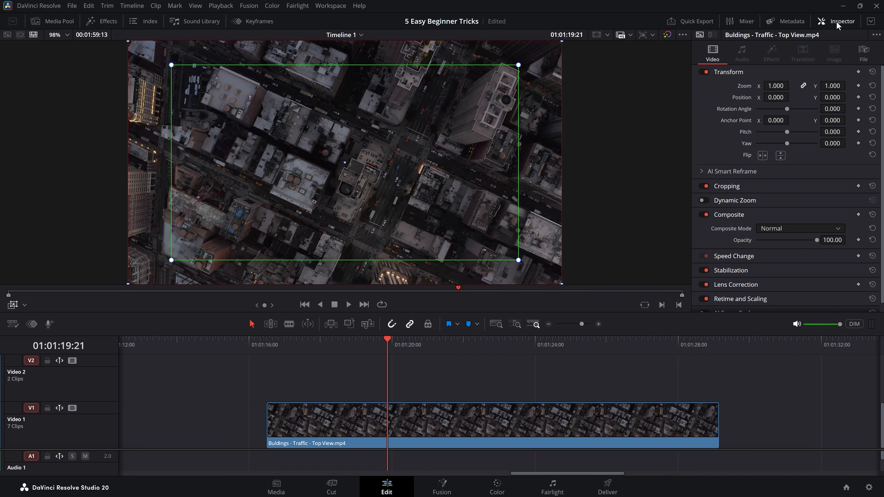
{"action": "left_click", "coordinate": [748, 203]}
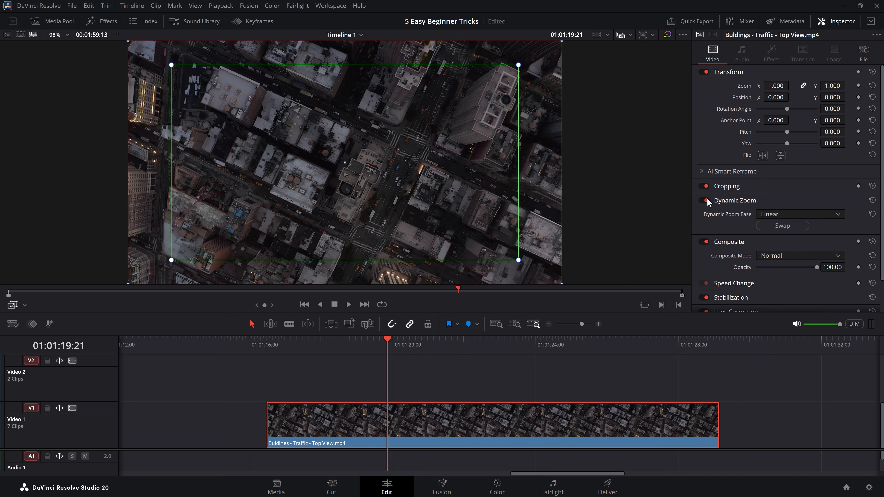
{"action": "left_click", "coordinate": [764, 228]}
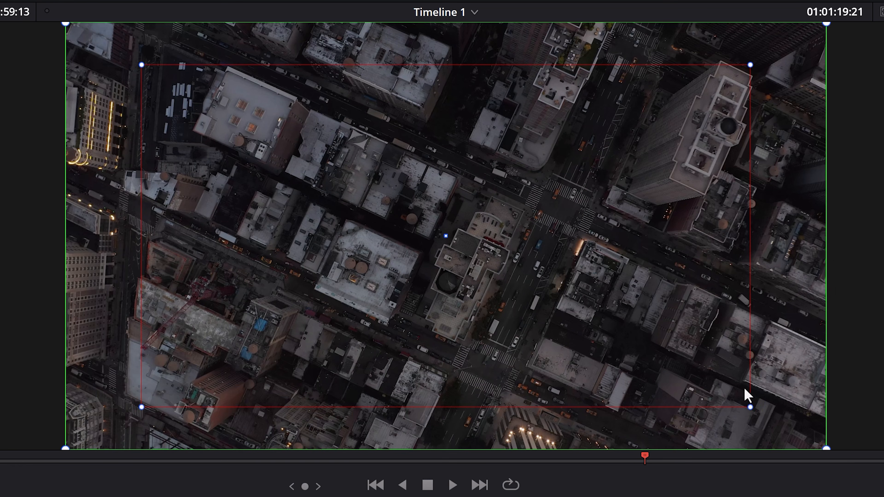
Shrink the red Dynamic Zoom end frame to about one fifth of the picture width, hide the overlay, and play the clip from its start
{"action": "left_click_drag", "start_coordinate": [748, 408], "coordinate": [550, 226]}
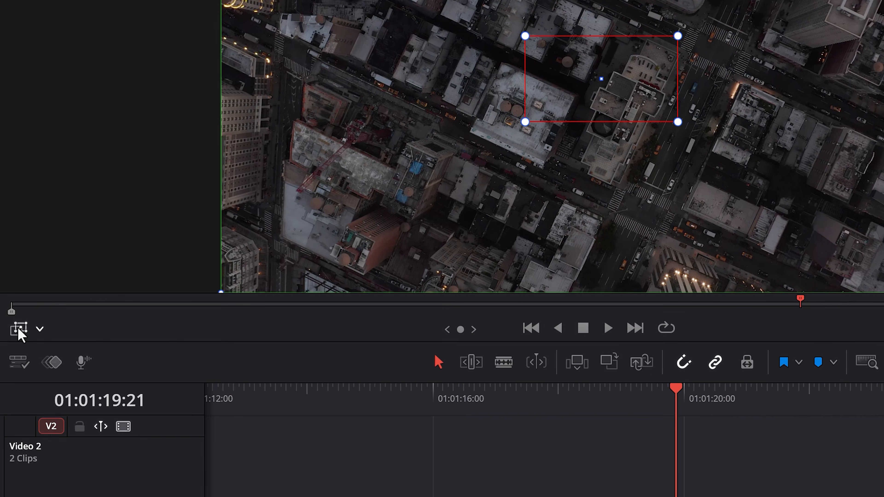
{"action": "left_click", "coordinate": [19, 329]}
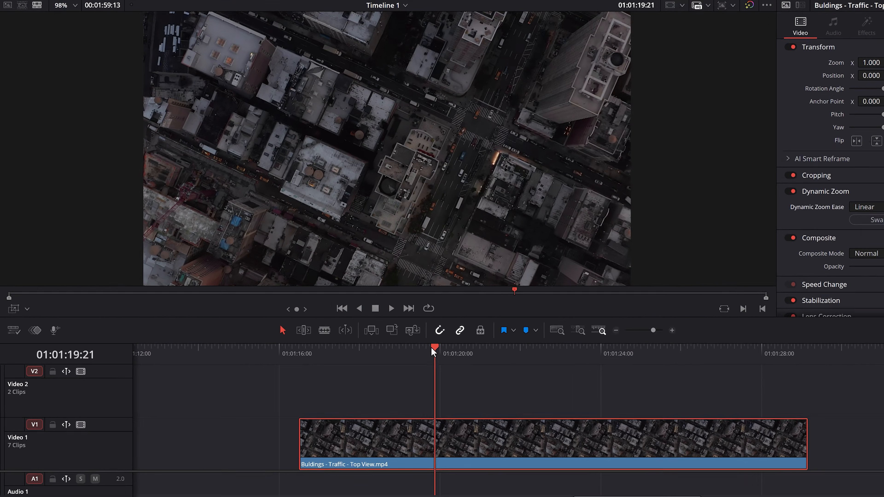
{"action": "left_click_drag", "start_coordinate": [677, 389], "coordinate": [471, 390]}
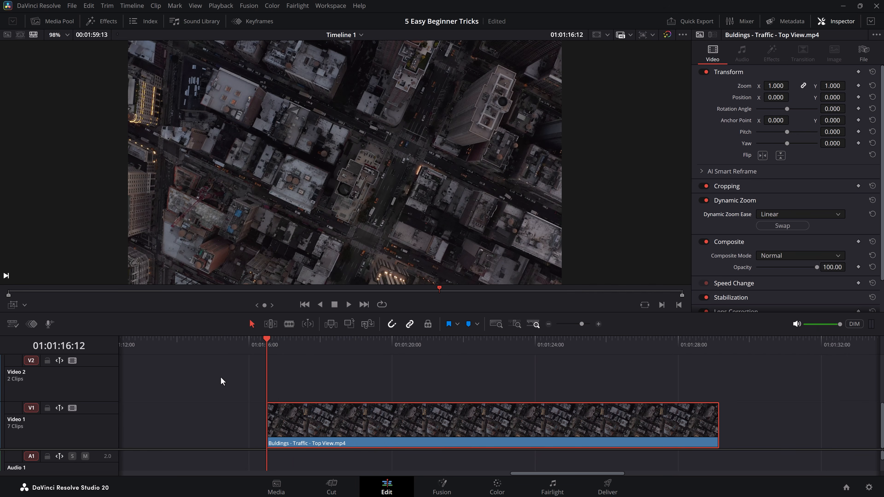
{"action": "key", "text": "space"}
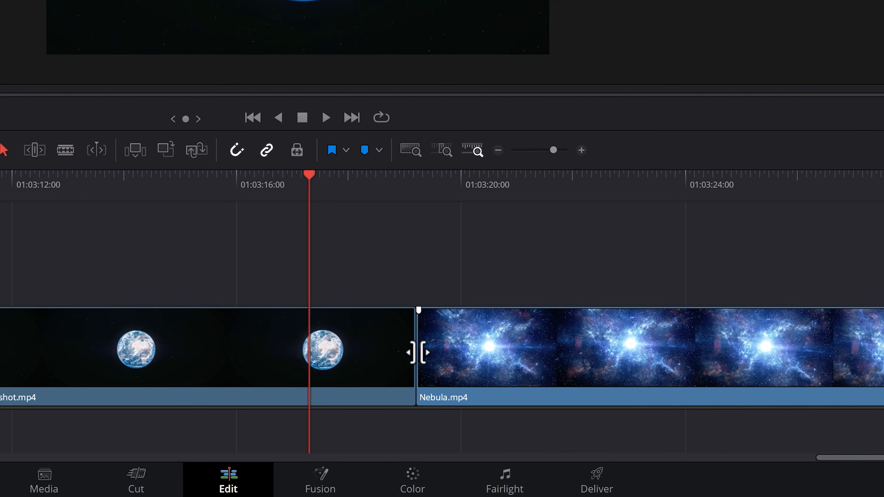
{"action": "right_click", "coordinate": [418, 353]}
{"action": "left_click", "coordinate": [473, 381]}
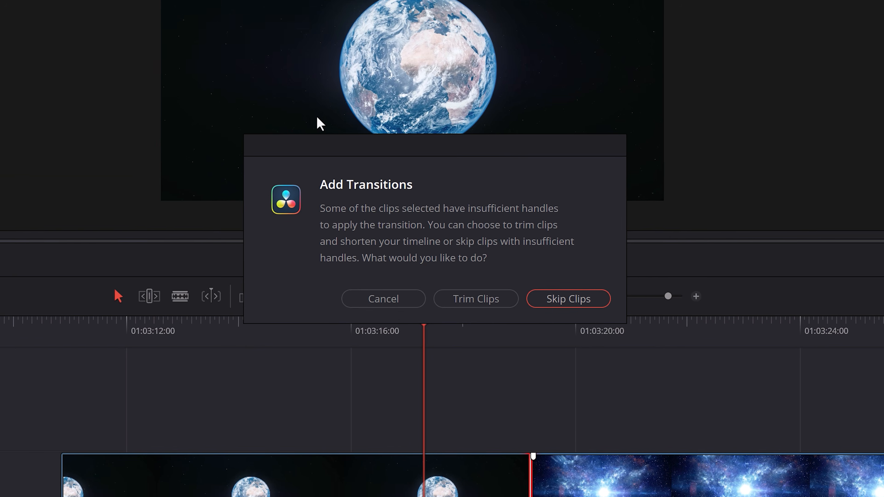
{"action": "left_click", "coordinate": [379, 309]}
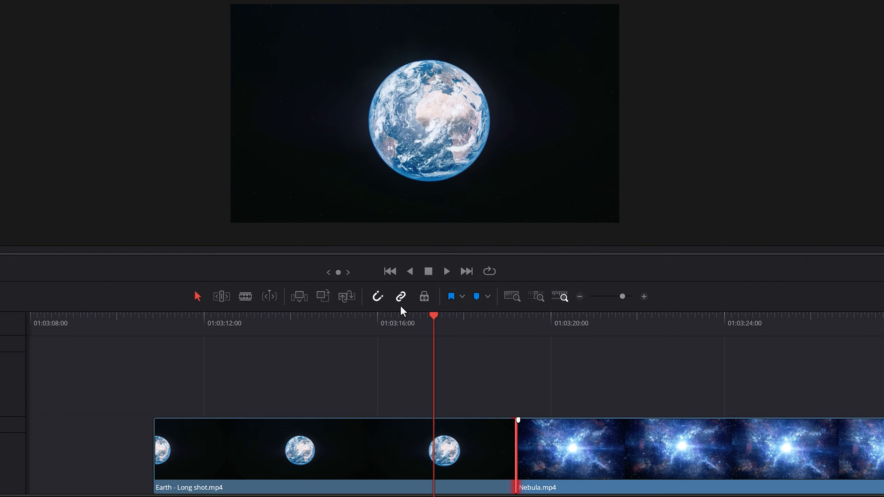
Separate Nebula.mp4 from Earth - Long shot.mp4, trim the Earth clip's end and the Nebula clip's start, and rejoin the clips
{"action": "mouse_move", "coordinate": [554, 407]}
{"action": "left_mouse_down"}
{"action": "mouse_move", "coordinate": [618, 411]}
{"action": "mouse_move", "coordinate": [552, 405]}
{"action": "left_mouse_up"}
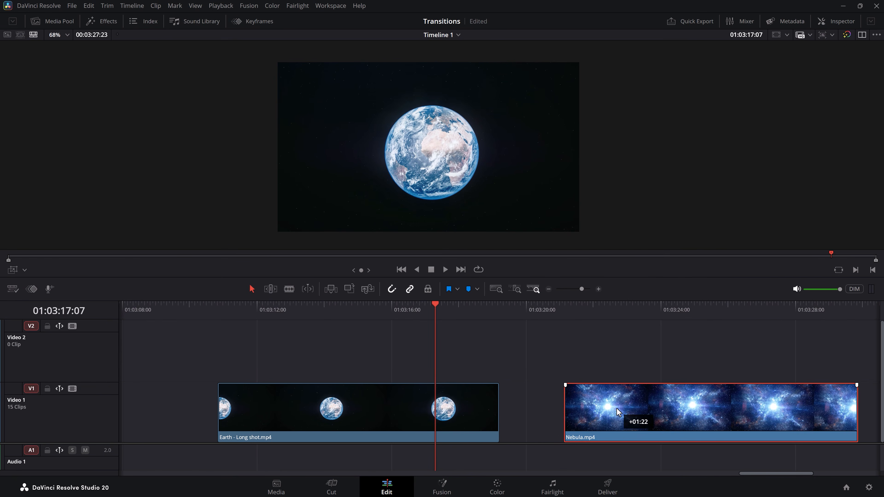
{"action": "left_click", "coordinate": [502, 406]}
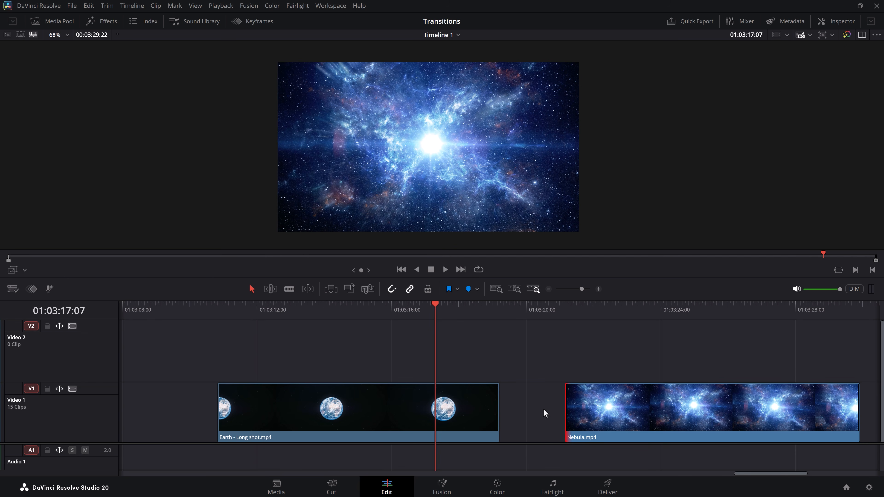
{"action": "left_click_drag", "start_coordinate": [496, 397], "coordinate": [444, 399]}
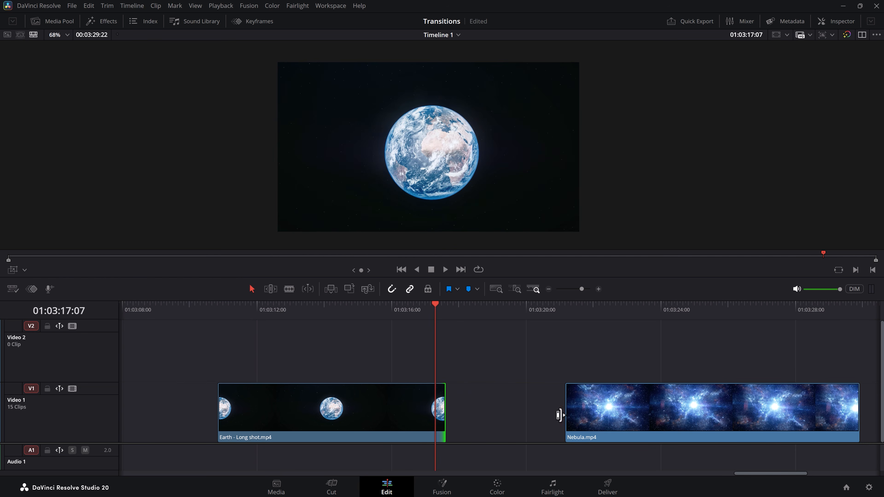
{"action": "left_click_drag", "start_coordinate": [566, 405], "coordinate": [621, 406]}
{"action": "left_click_drag", "start_coordinate": [685, 410], "coordinate": [510, 409]}
Add a 12 frame Cross Dissolve between the Earth and Nebula clips, lengthen it, and play through the transition
{"action": "right_click", "coordinate": [448, 404]}
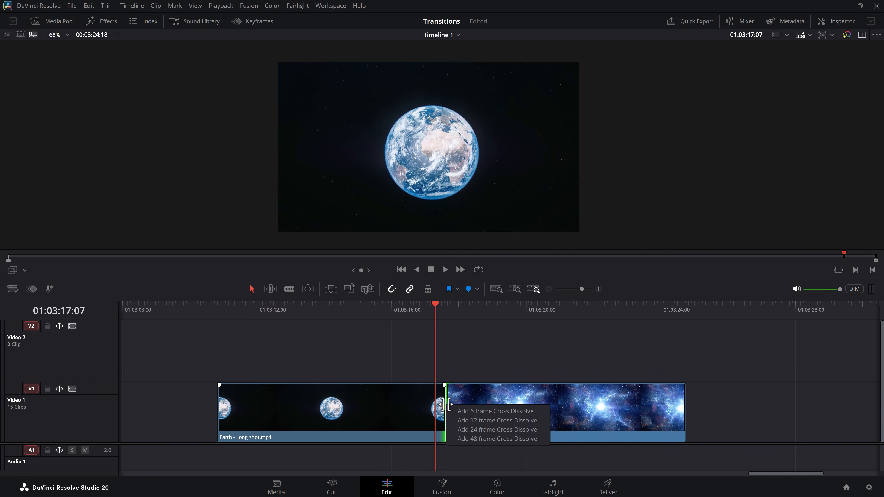
{"action": "left_click", "coordinate": [473, 424]}
{"action": "left_click_drag", "start_coordinate": [453, 407], "coordinate": [475, 402]}
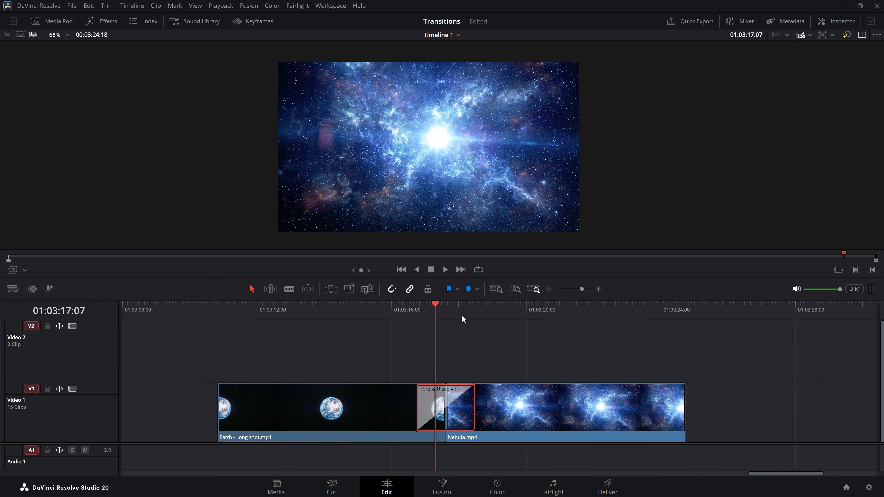
{"action": "left_click_drag", "start_coordinate": [429, 305], "coordinate": [384, 304]}
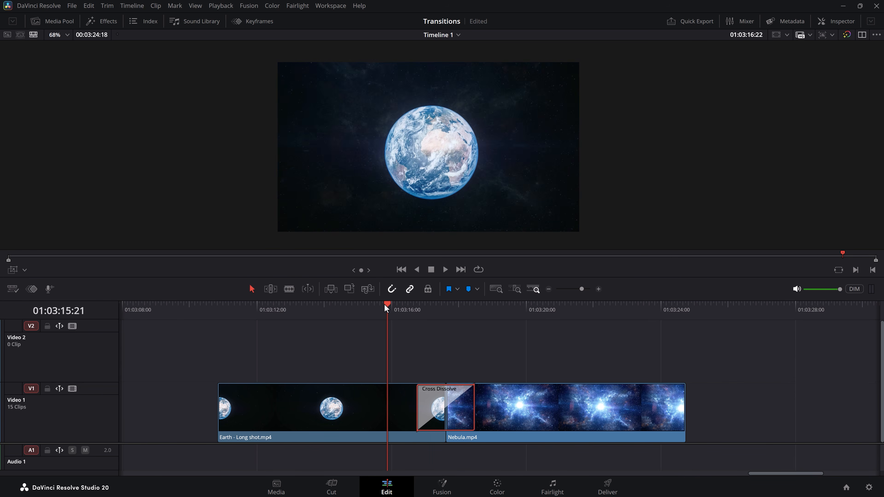
{"action": "key", "text": "space"}
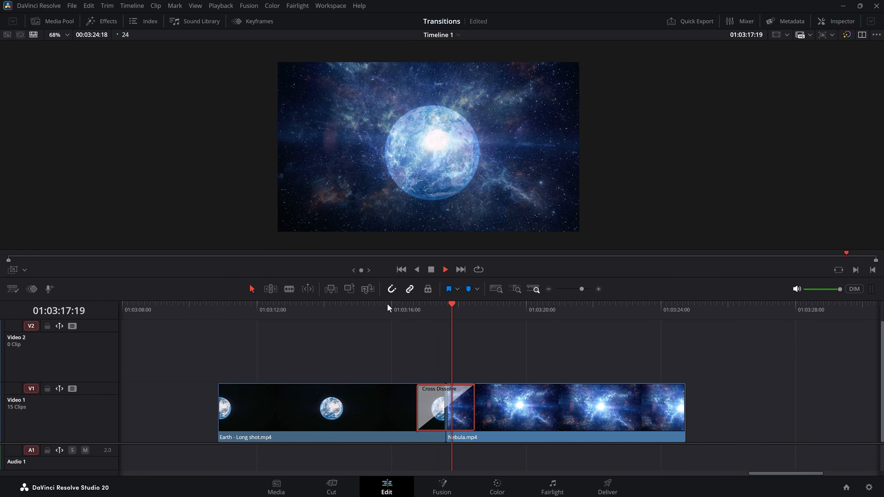